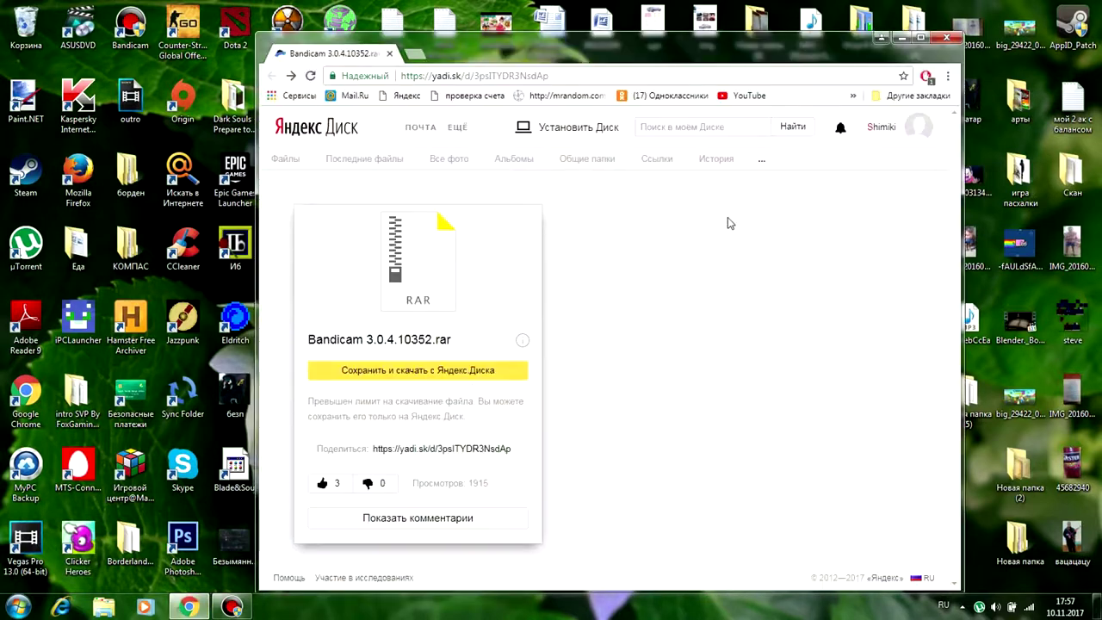
Save the shared Bandicam 3.0.4.10352.rar to Yandex Disk and start its download, then resize the browser.
left_click_drag(427, 48, 458, 6)
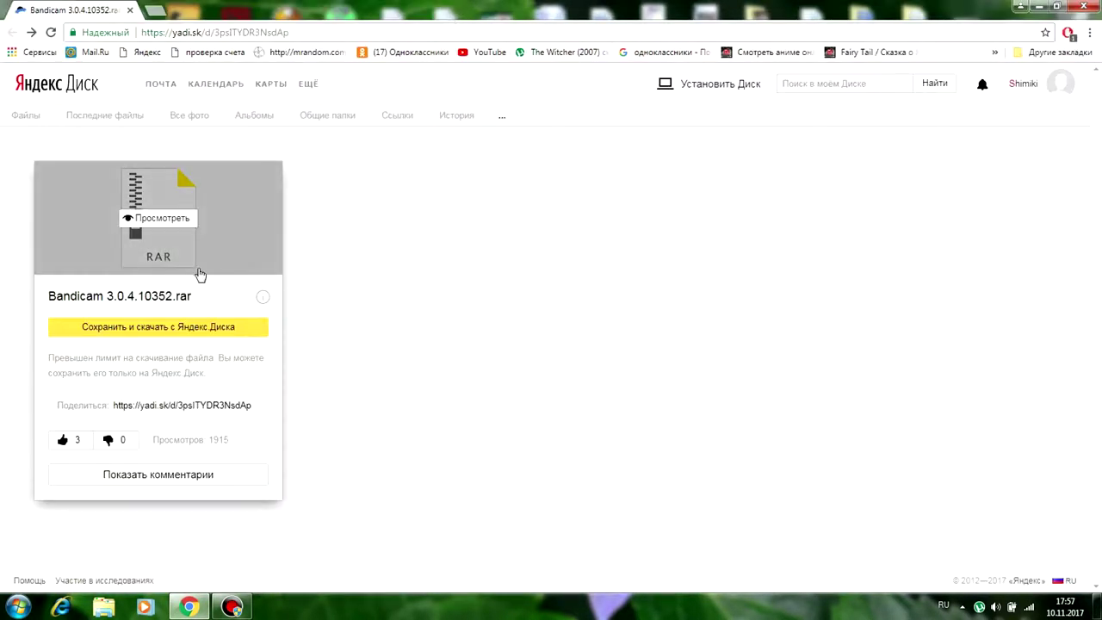
left_click(110, 335)
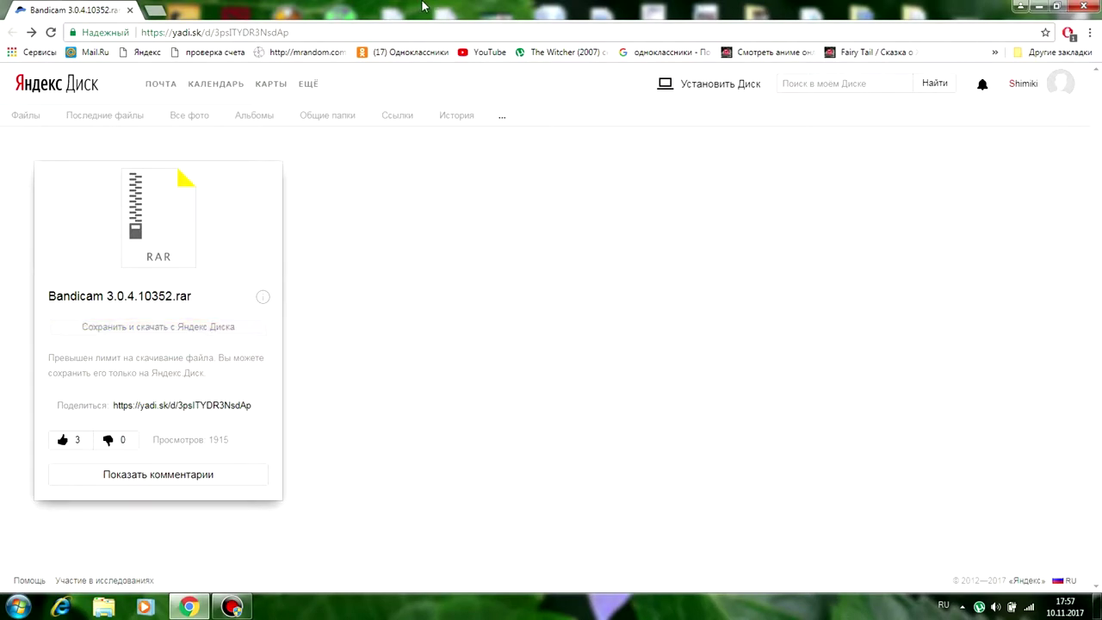
left_click_drag(439, 10, 469, 17)
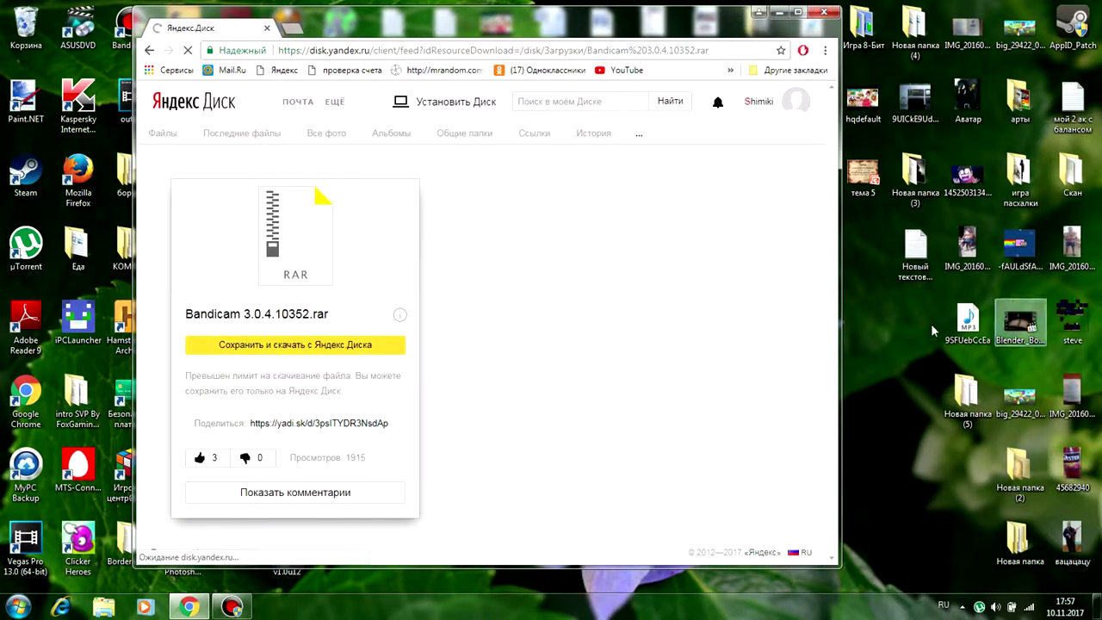
left_click_drag(836, 323, 917, 322)
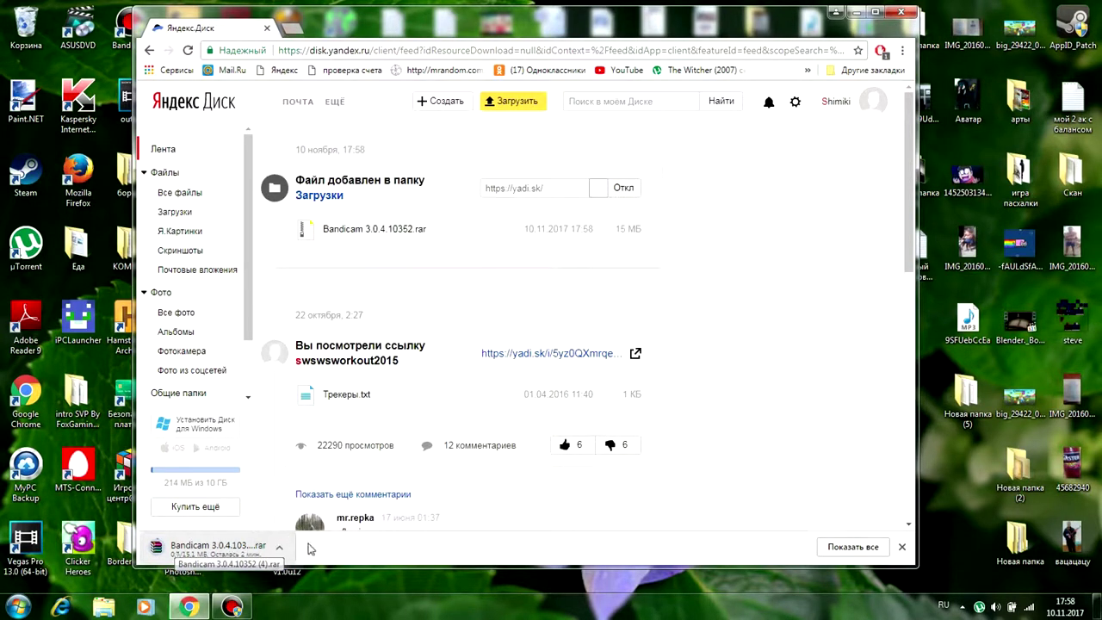
Open the downloaded Bandicam 3.0.4.10352 (4).rar archive in WinRAR from the browser's download bar.
scroll(725, 355, "down", 2)
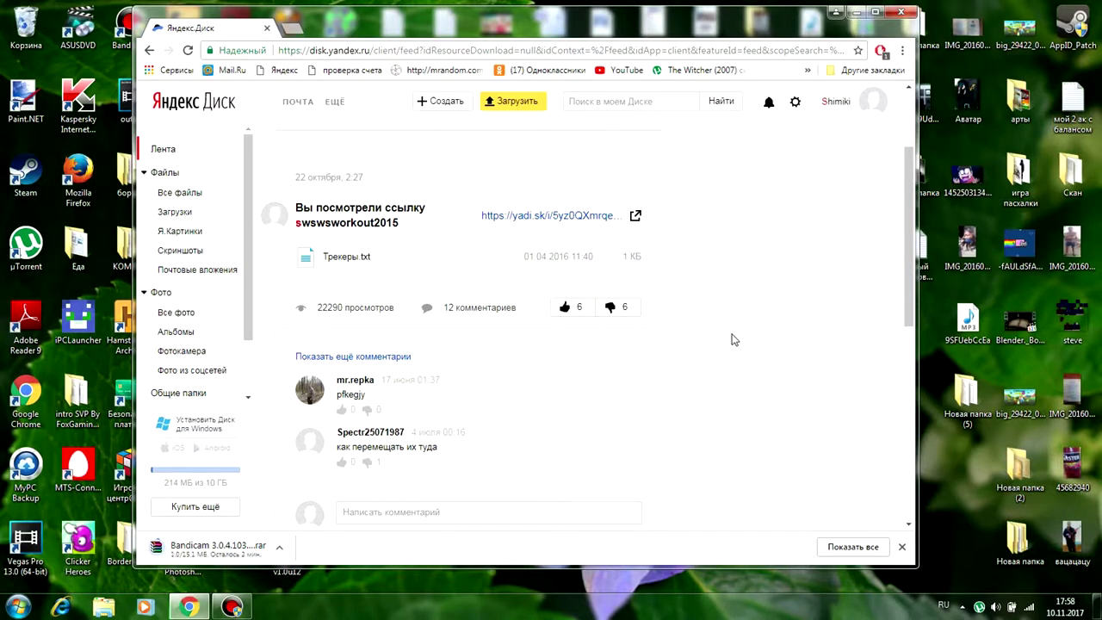
scroll(733, 340, "down", 2)
scroll(733, 338, "down", 4)
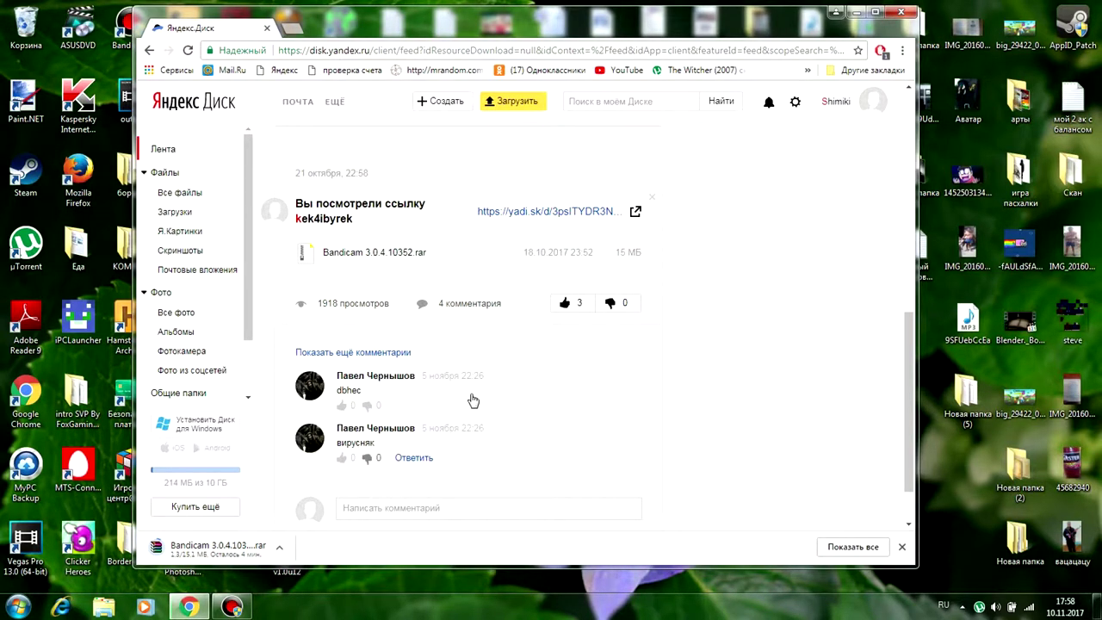
scroll(680, 332, "up", 10)
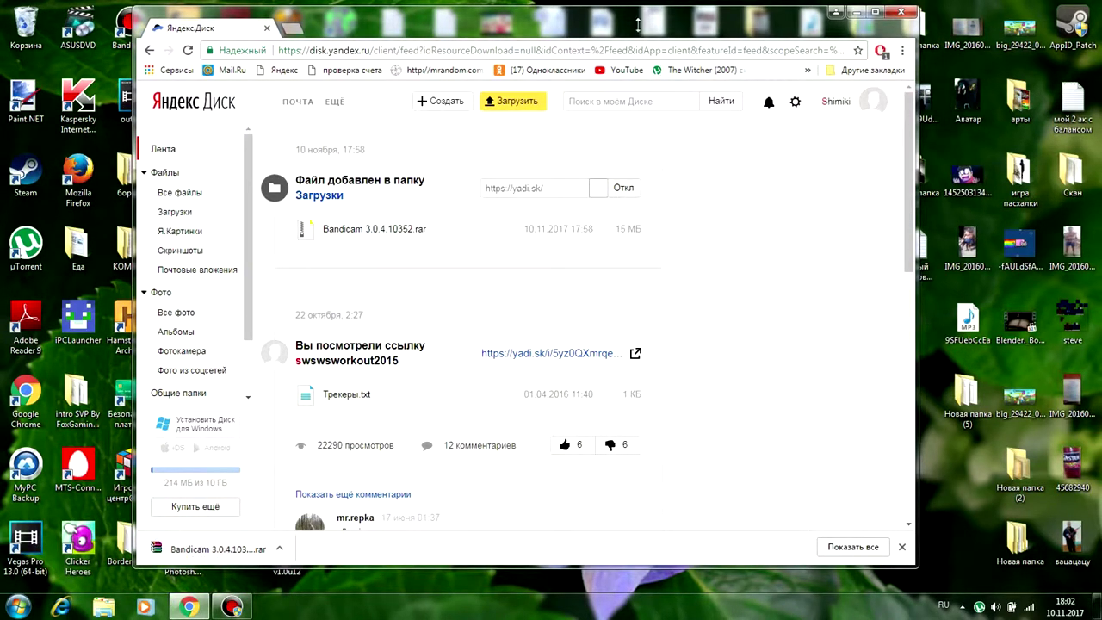
left_click_drag(655, 30, 895, 54)
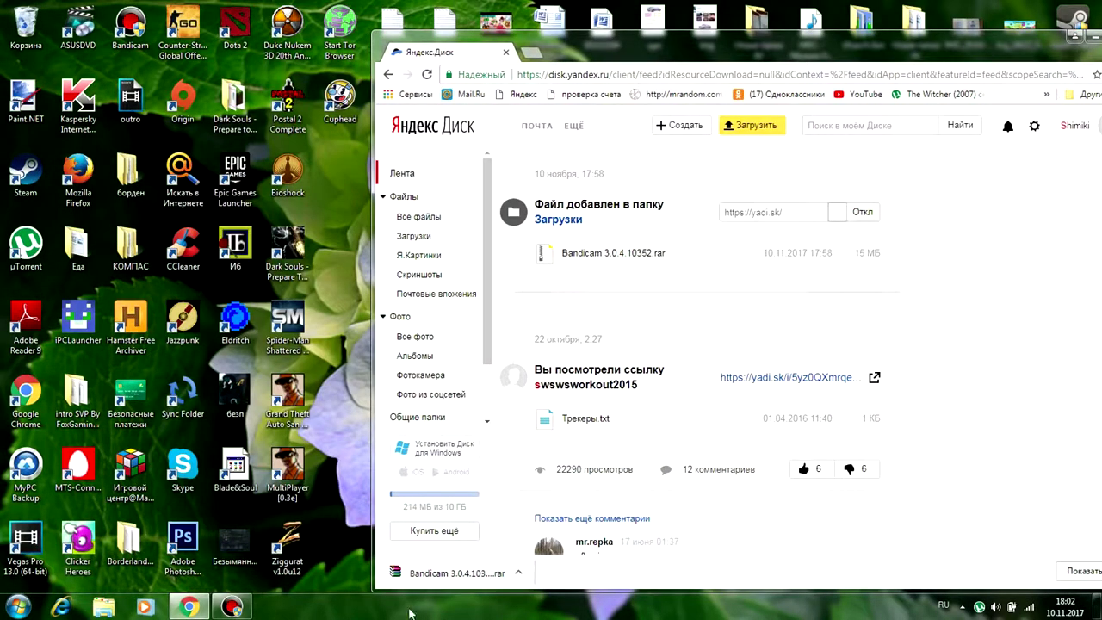
left_click(427, 574)
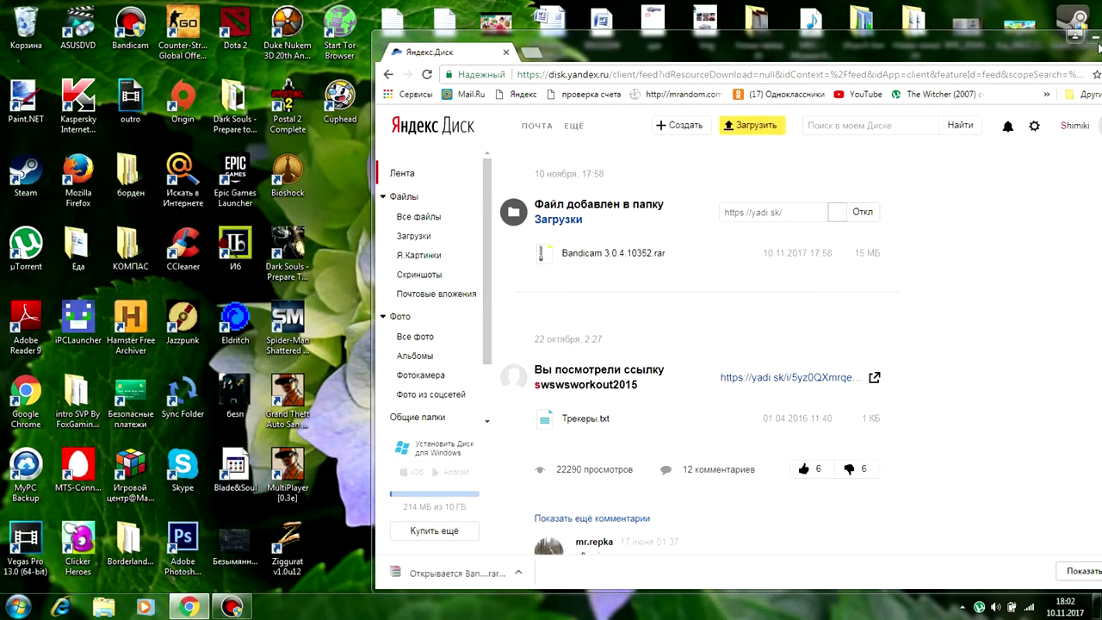
left_click_drag(1101, 47, 1016, 32)
Minimize the browser and open the Bandicam 3.0.4 folder inside the archive.
left_click(1013, 28)
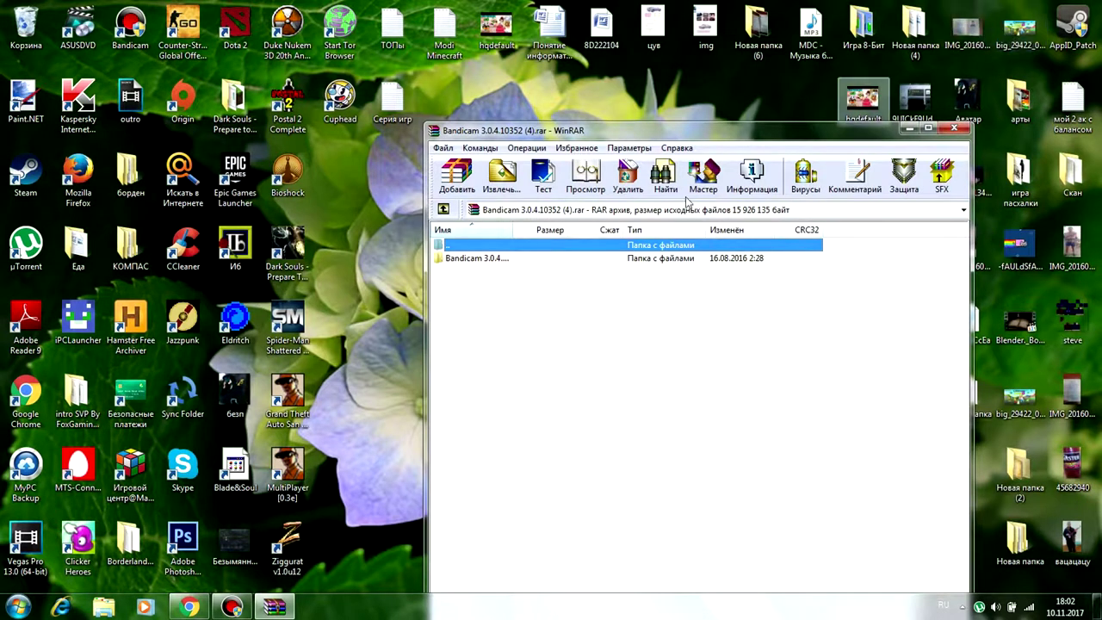
left_click(464, 272)
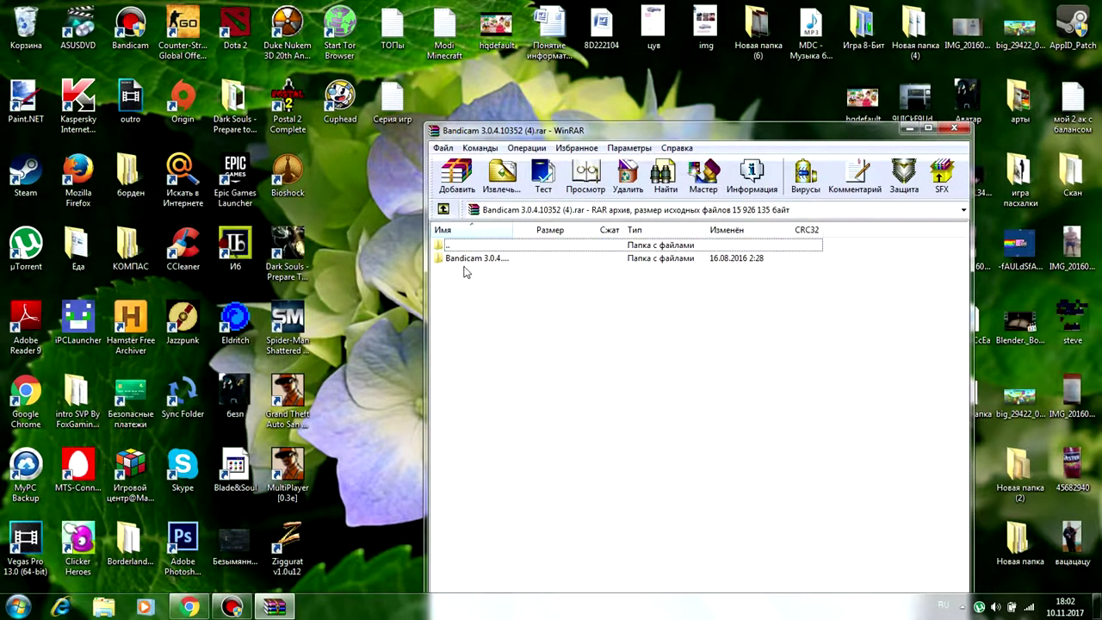
double_click(488, 266)
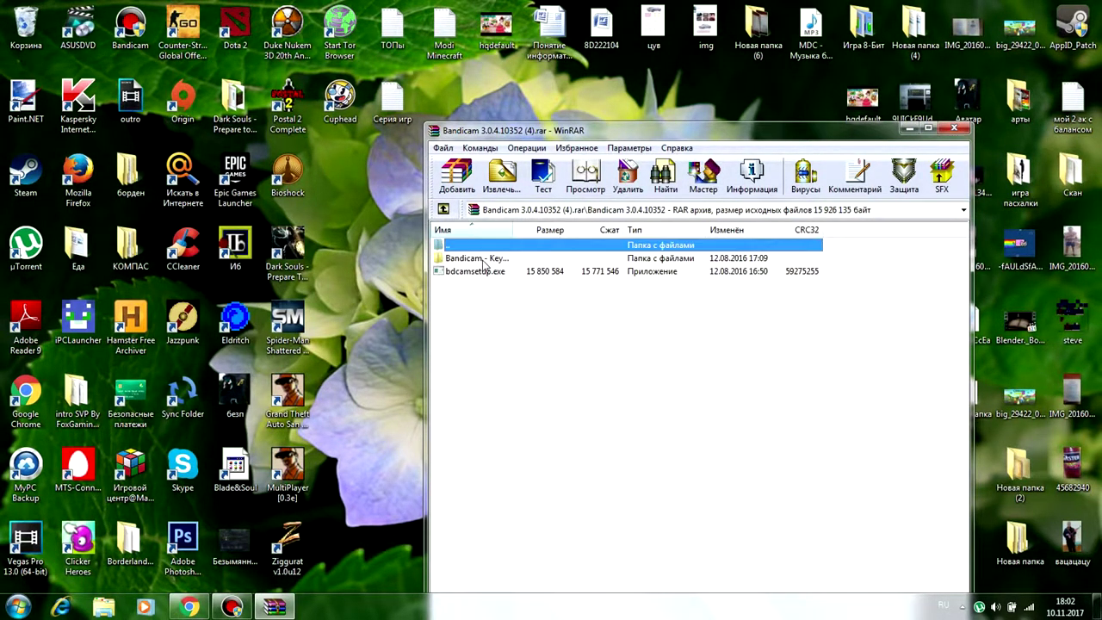
Create a new desktop folder named ывавыв.
left_click(329, 179)
right_click(331, 177)
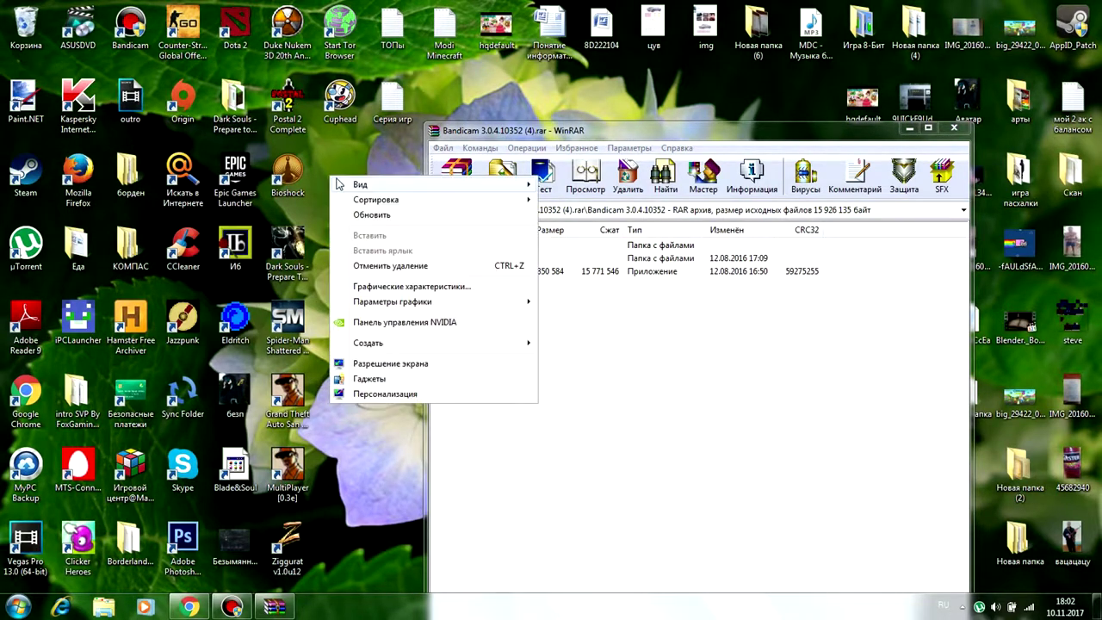
mouse_move(339, 184)
mouse_move(482, 345)
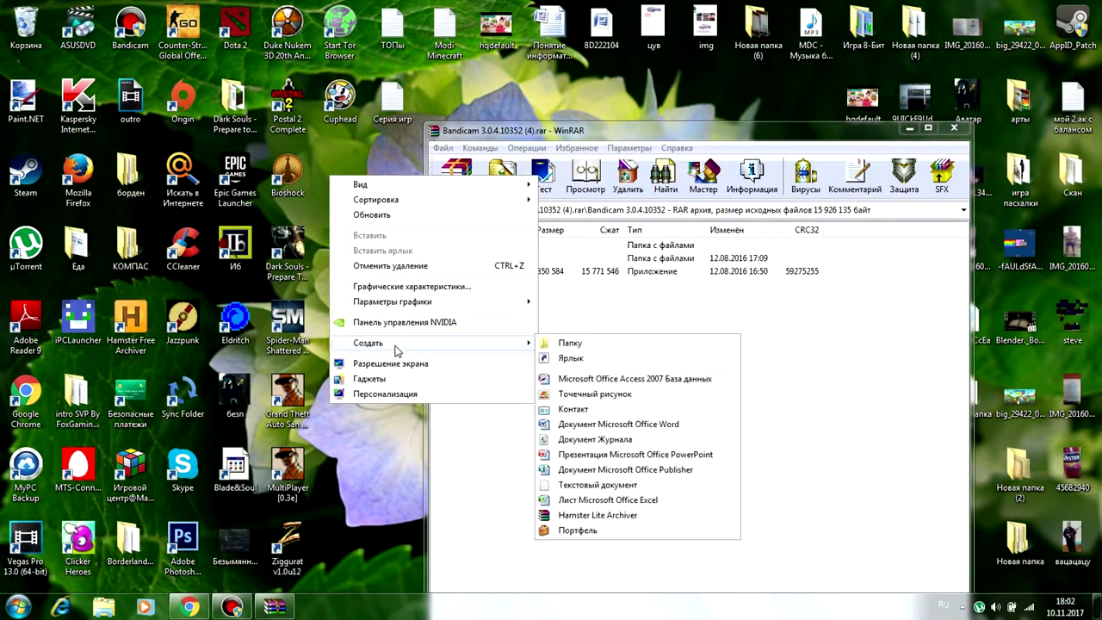
left_click(562, 343)
type("ывавыв")
key("Return")
Drag bdcamsetup.exe and the keymaker folder into ывавыв, then close WinRAR.
left_click(469, 296)
left_click_drag(464, 271, 337, 183)
left_click(464, 258, "ctrl")
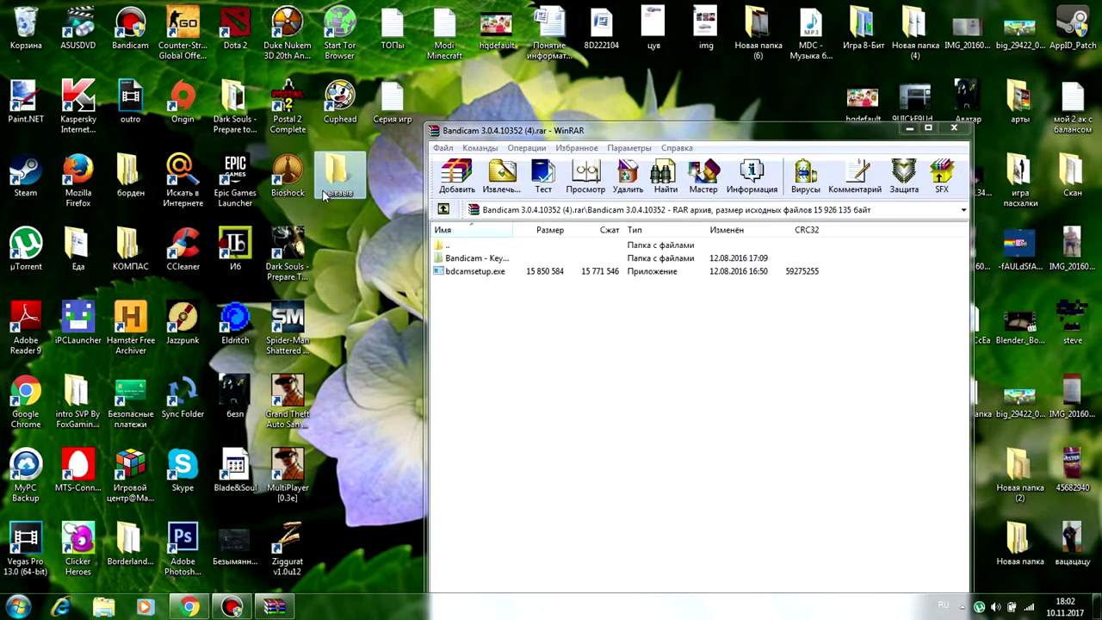
left_click(323, 190)
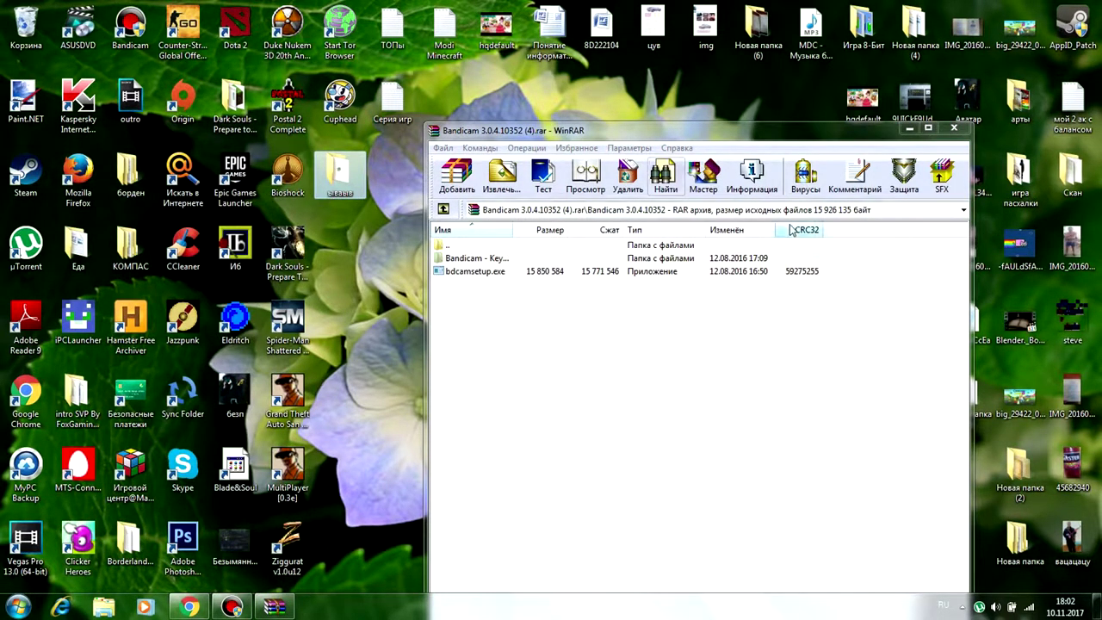
left_click(954, 129)
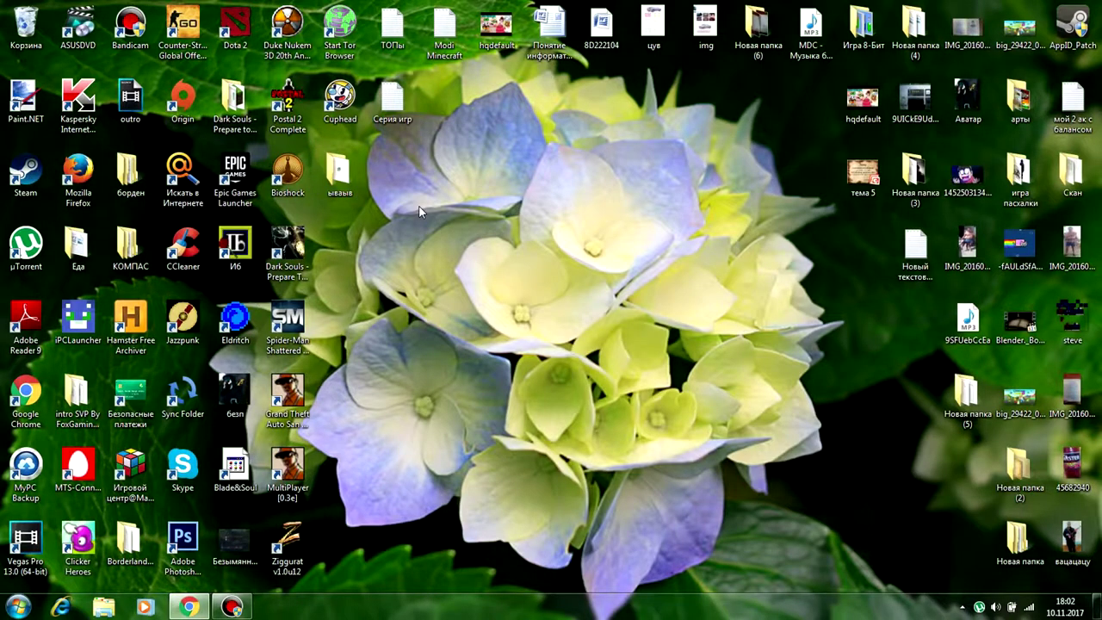
Open the ывавыв folder and look inside its Bandicam - Keymaker - MAZE subfolder.
double_click(334, 172)
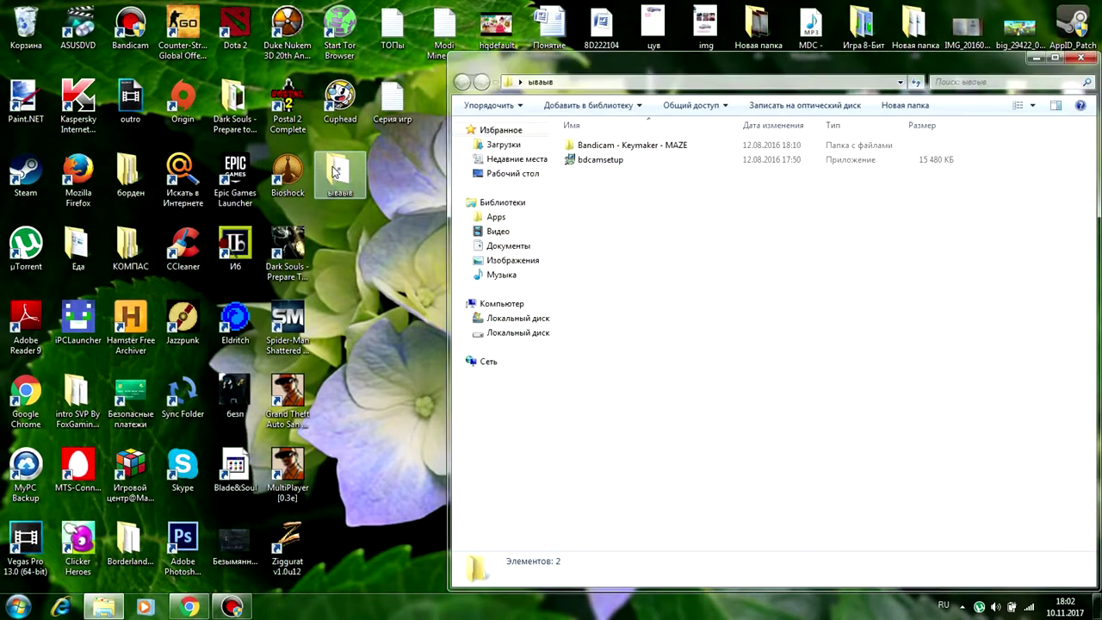
left_click(602, 150)
double_click(602, 152)
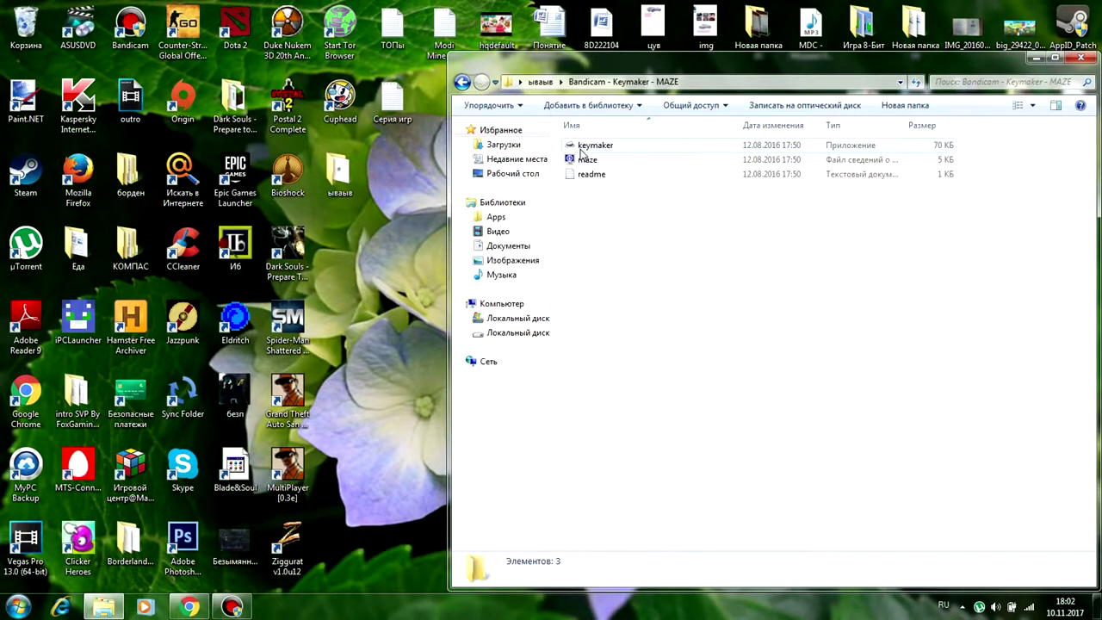
Go back to ывавыв and launch the bdcamsetup installer.
left_click(462, 81)
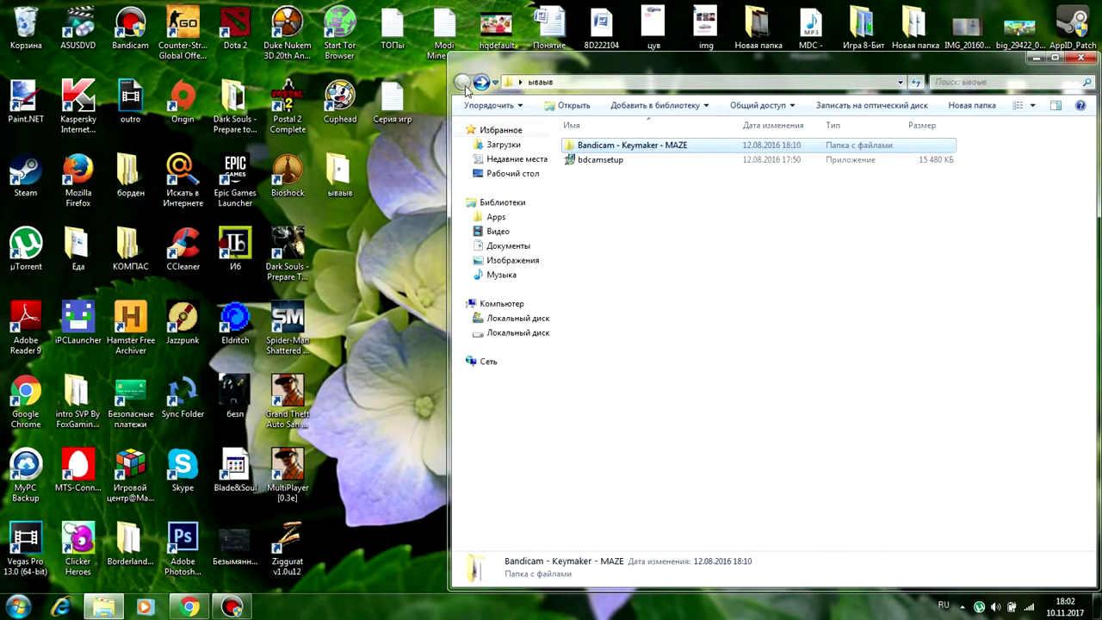
left_click(591, 164)
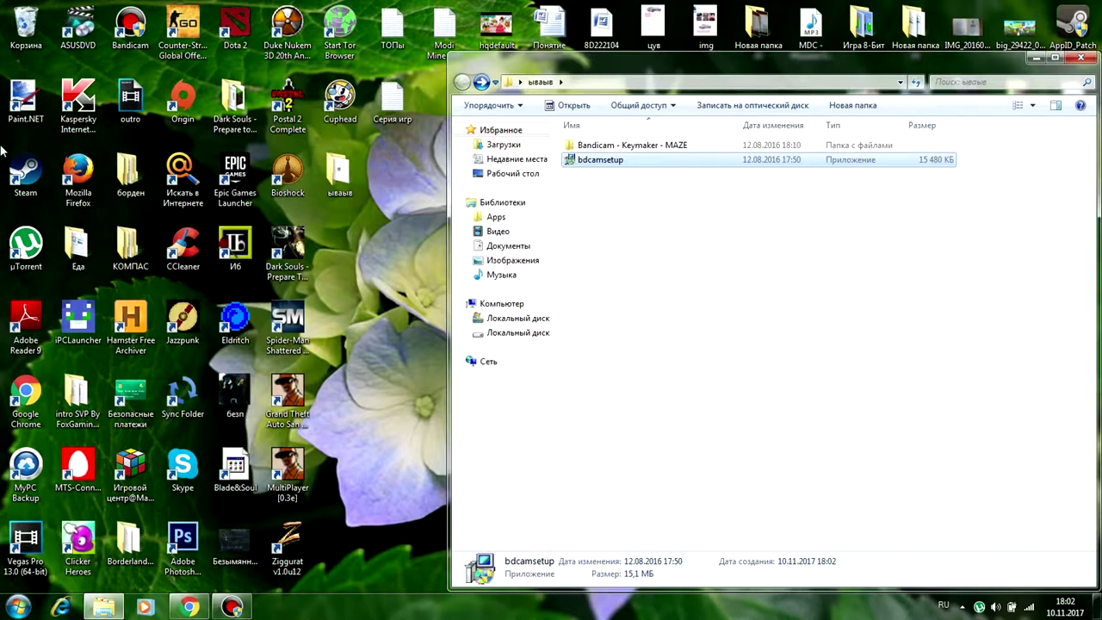
key("Return")
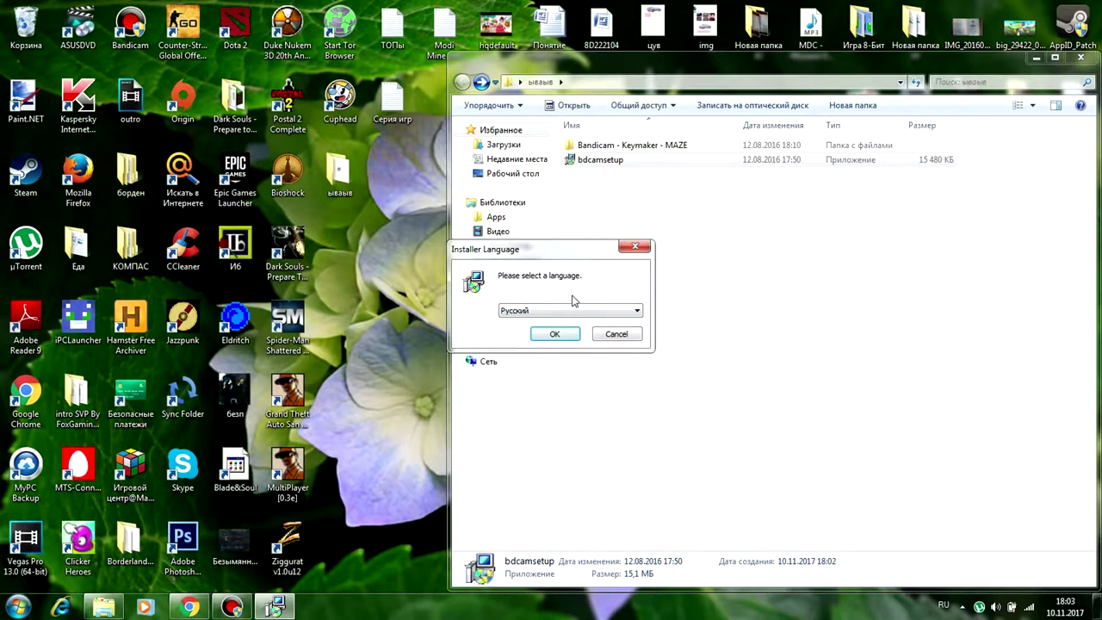
Choose Русский, accept the licence, and untick the Program Group component.
left_click(554, 334)
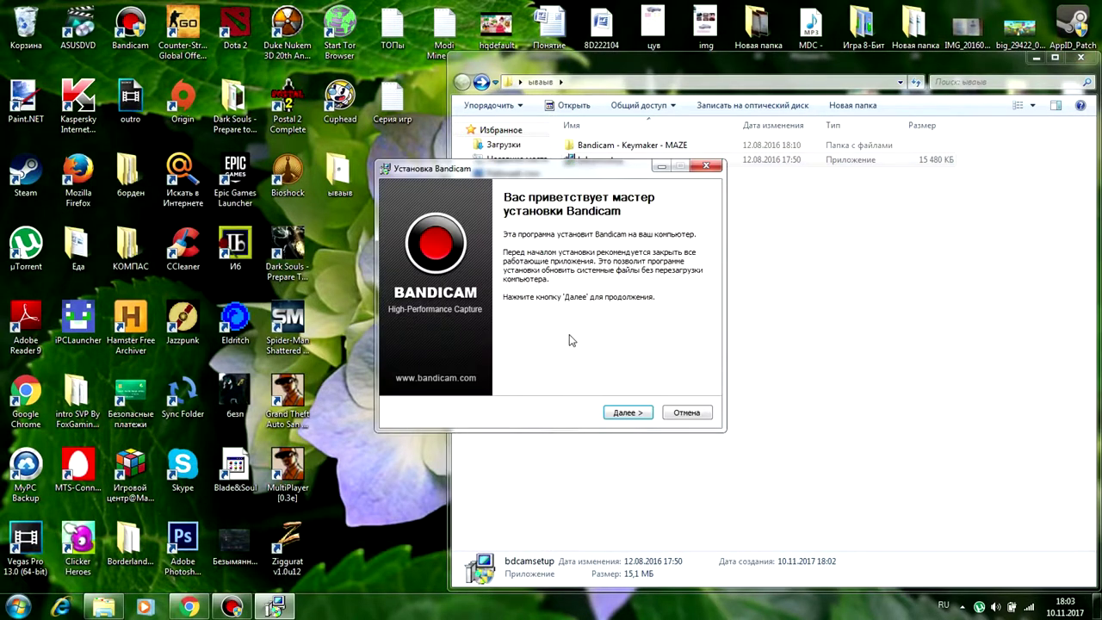
left_click(619, 414)
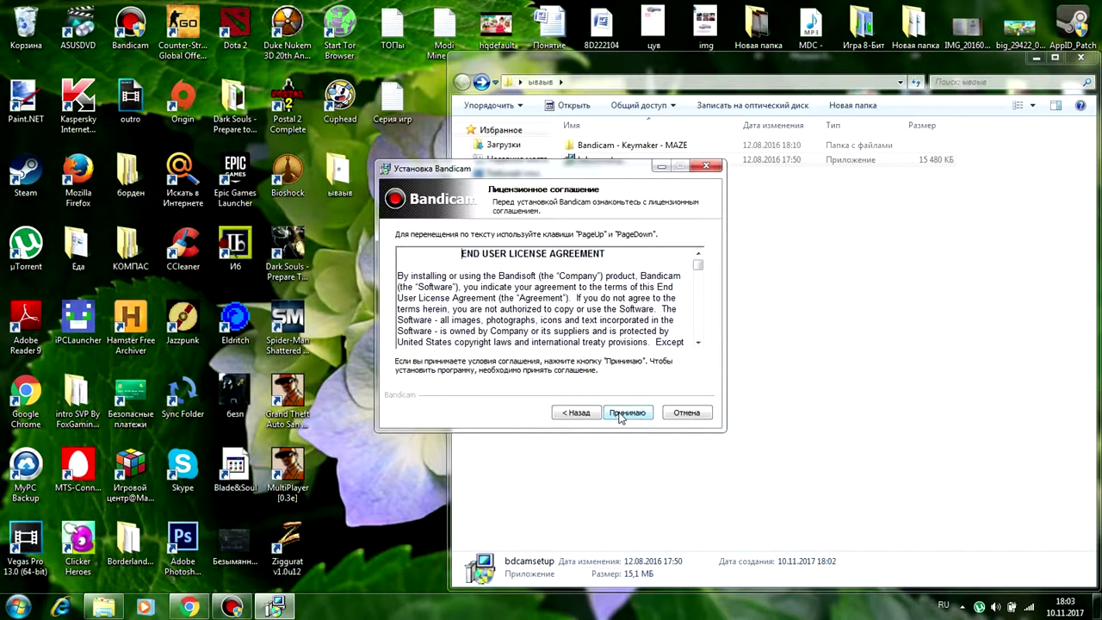
left_click(619, 413)
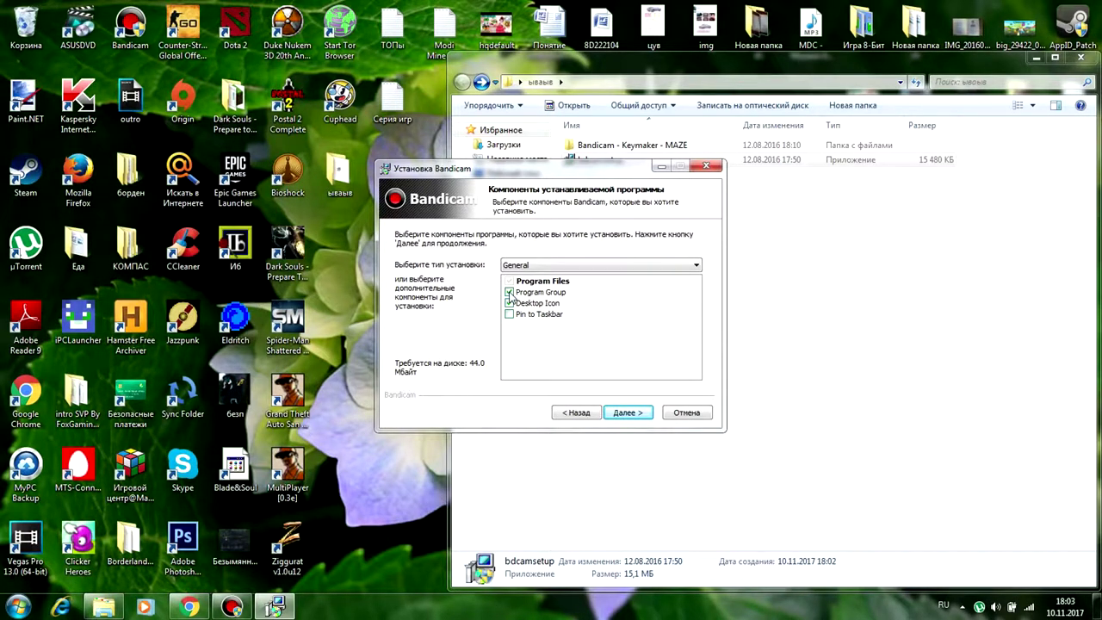
left_click(509, 293)
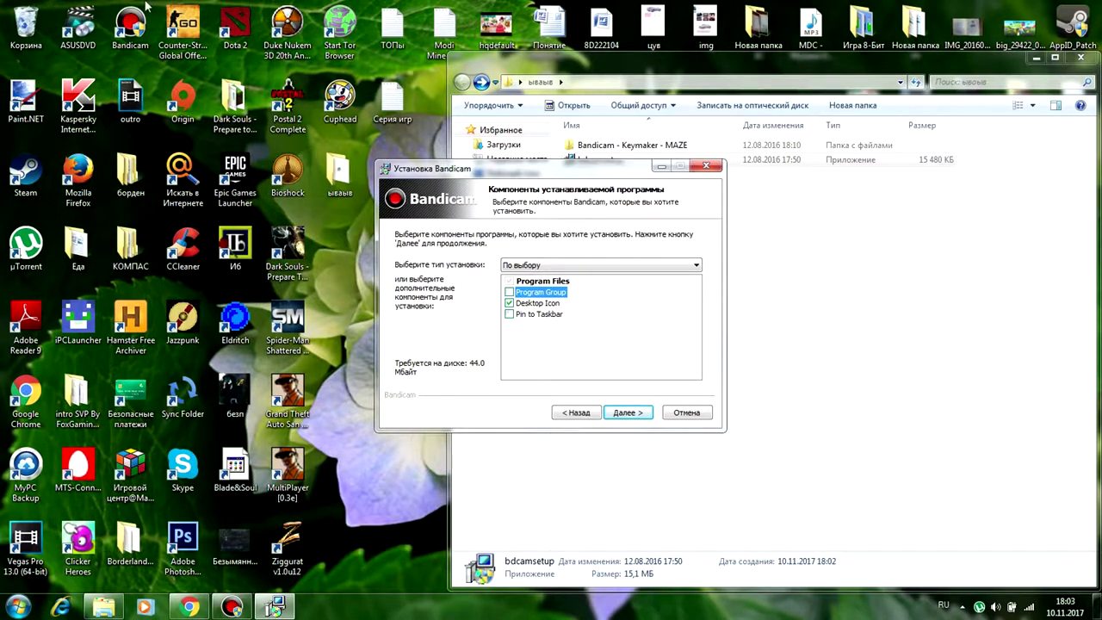
Keep the D:\Bandicam install folder, then cancel the Bandicam setup.
left_click(627, 412)
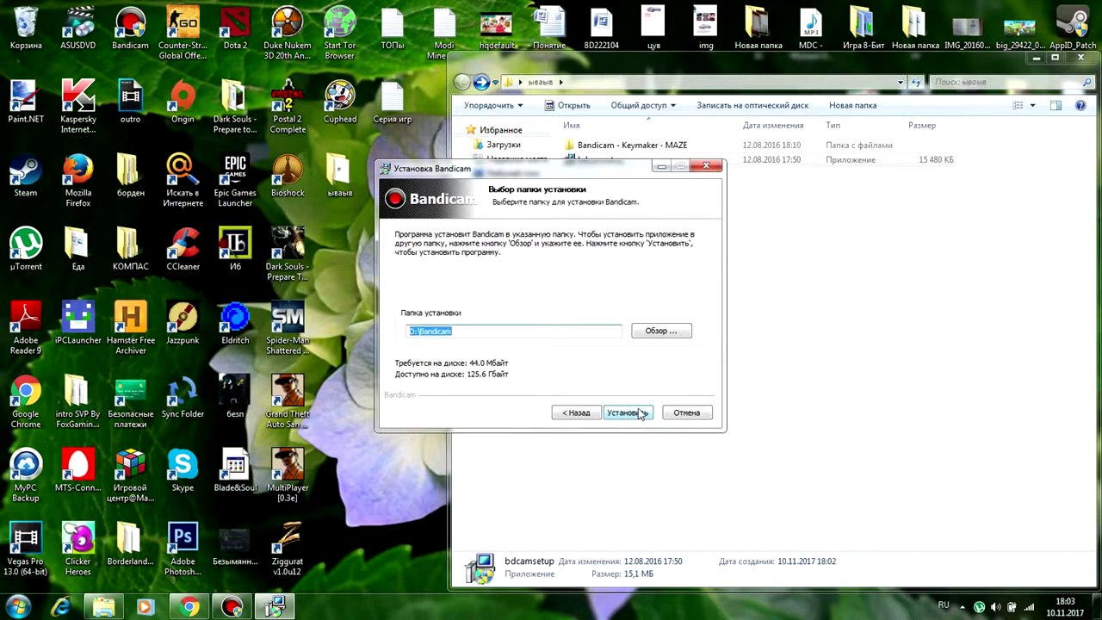
left_click(660, 337)
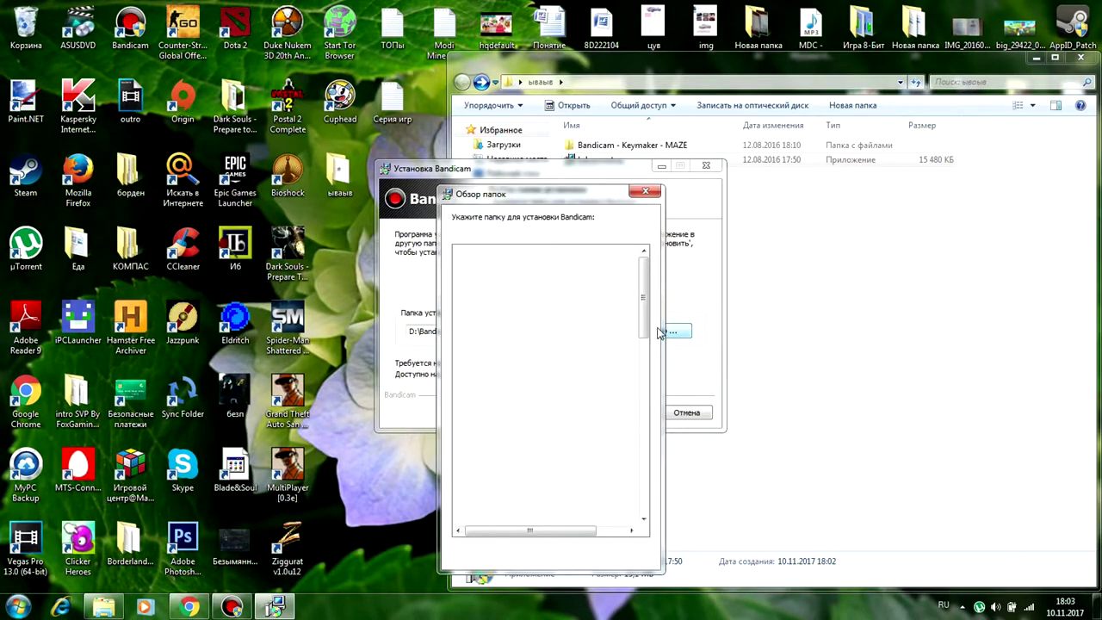
left_click(644, 191)
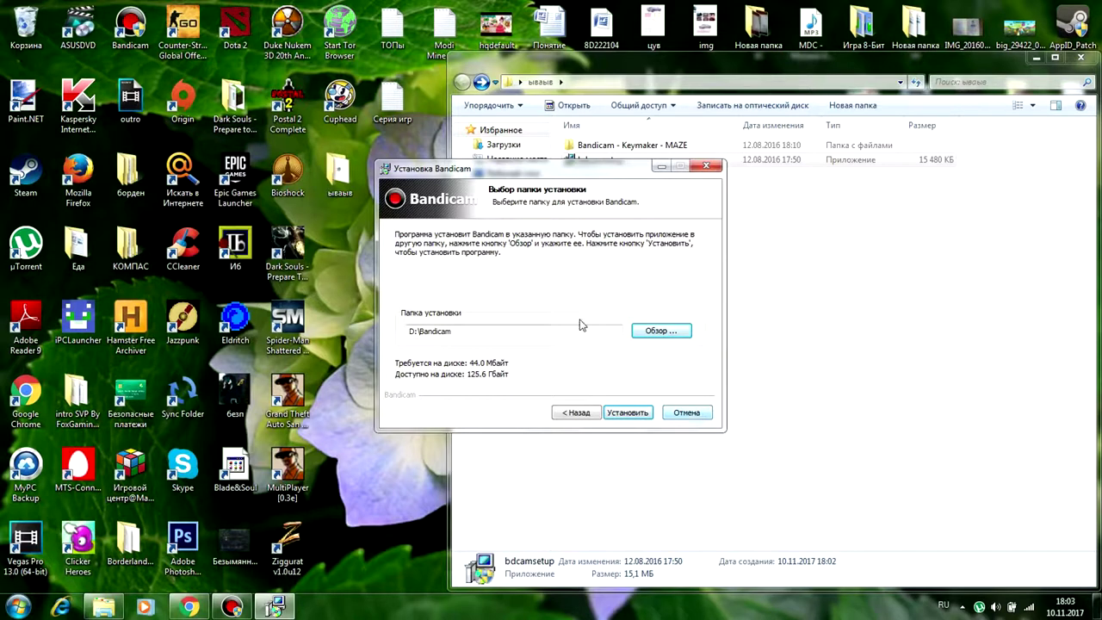
left_click(687, 413)
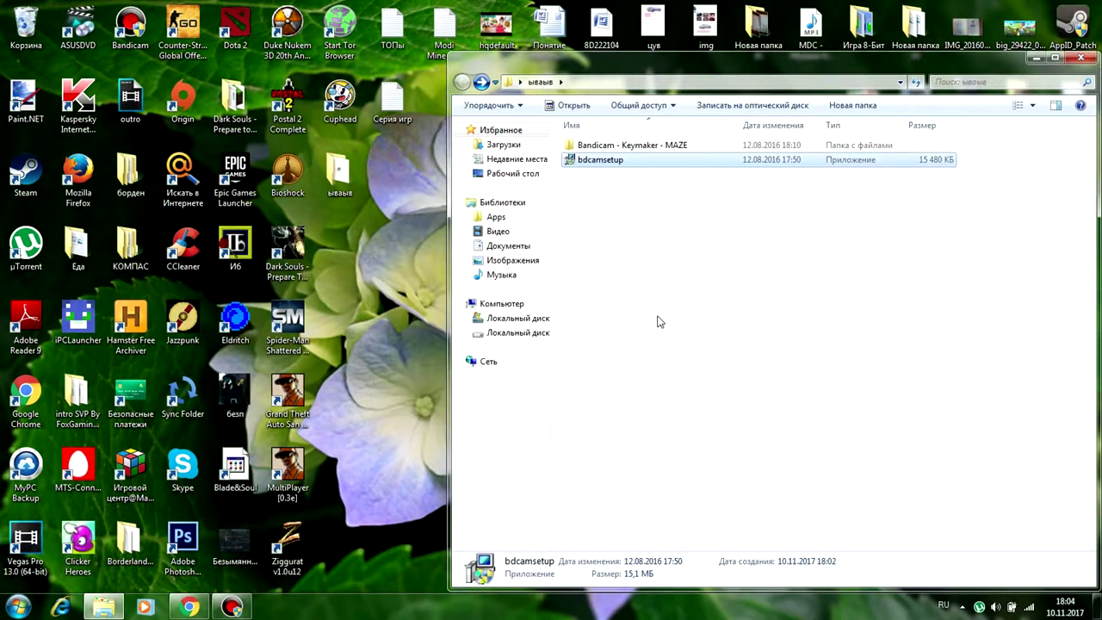
Open the Bandicam - Keymaker - MAZE folder and minimize the Bandicam window.
left_click(660, 321)
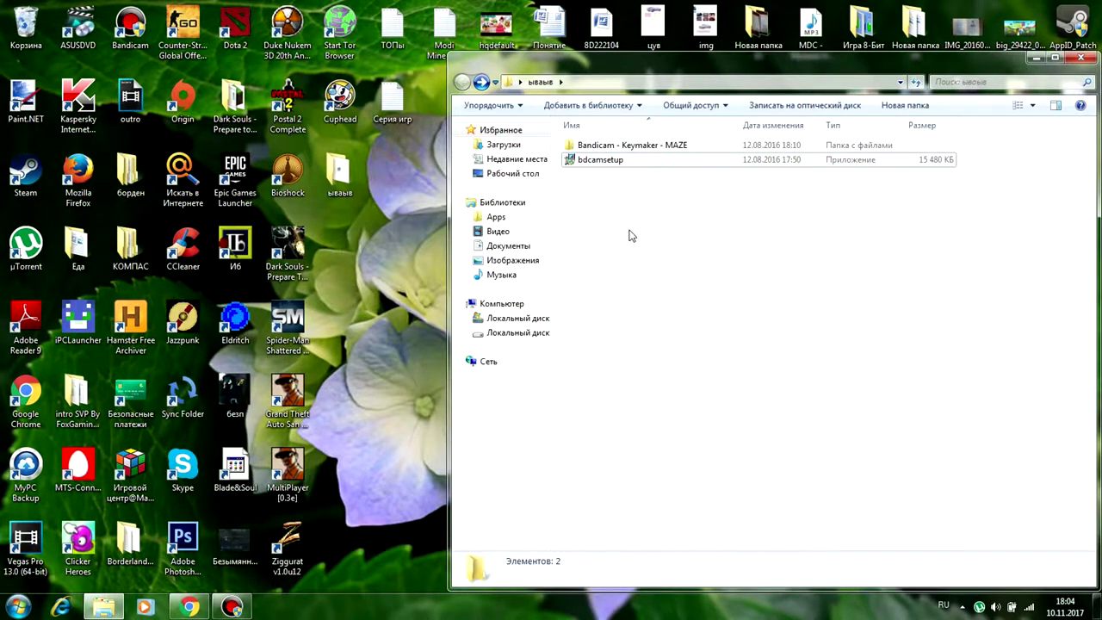
double_click(626, 148)
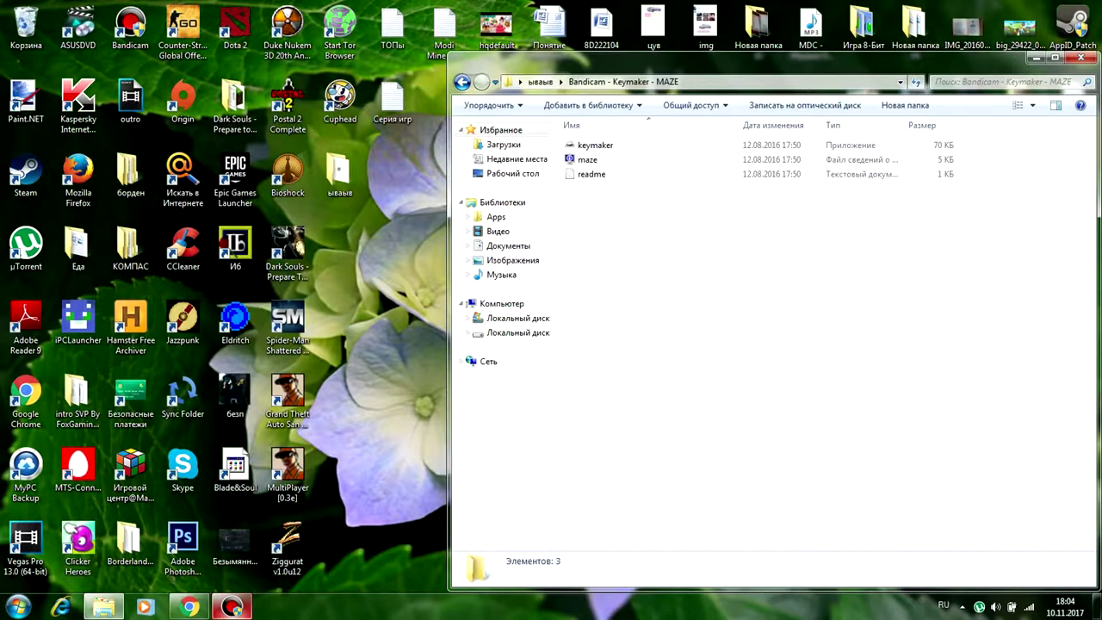
left_click(222, 609)
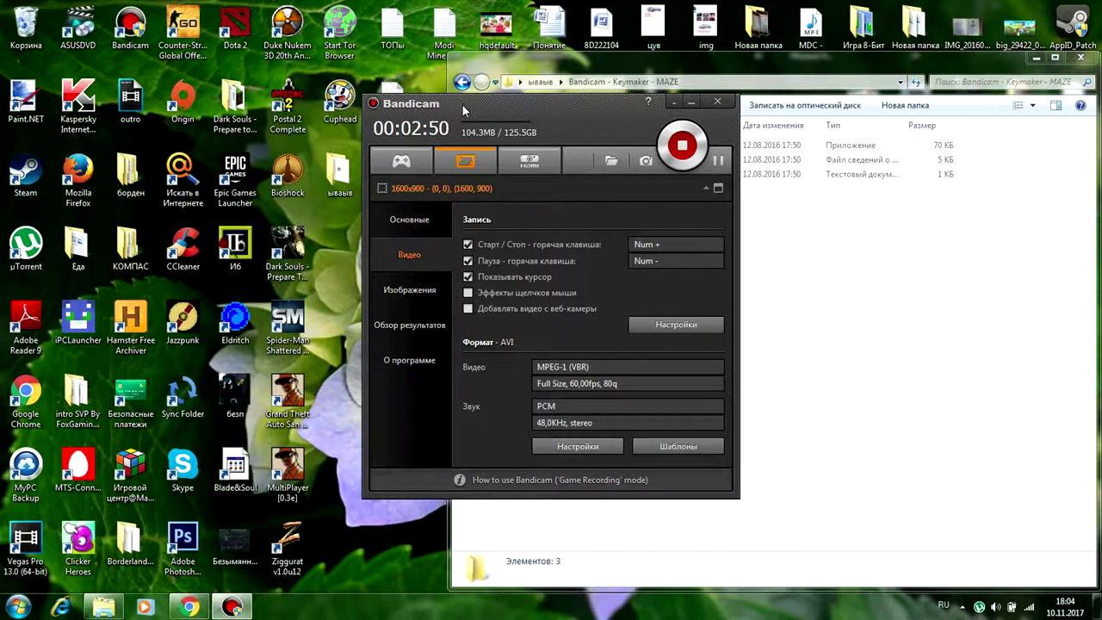
left_click(691, 103)
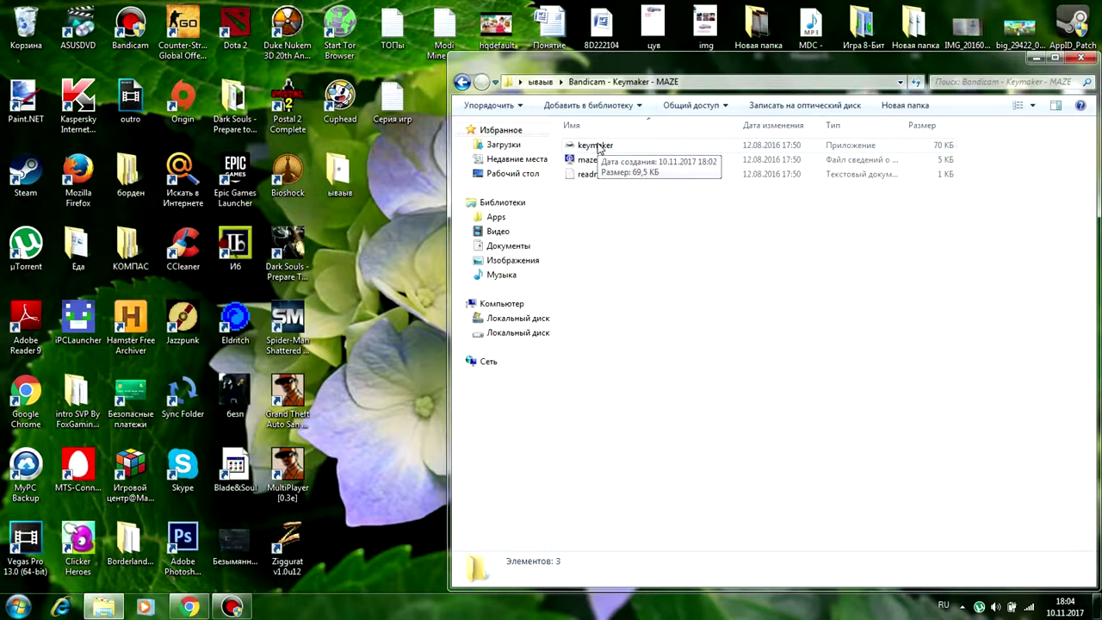
Run keymaker repeatedly, dismissing its crash messages and the admin-rights warning.
left_click(596, 147)
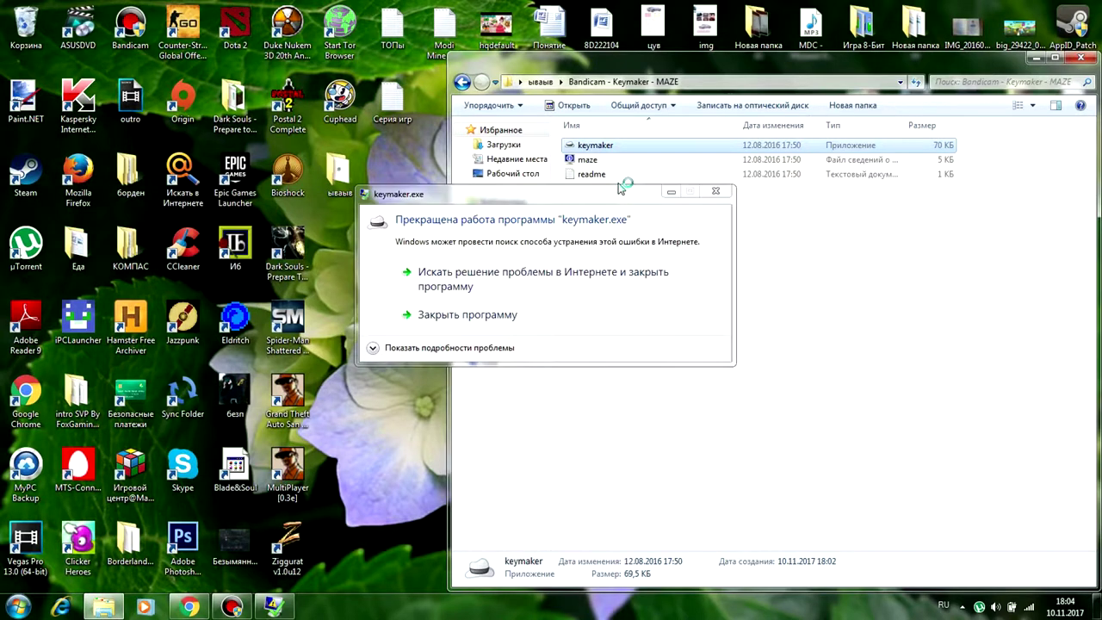
left_click(715, 191)
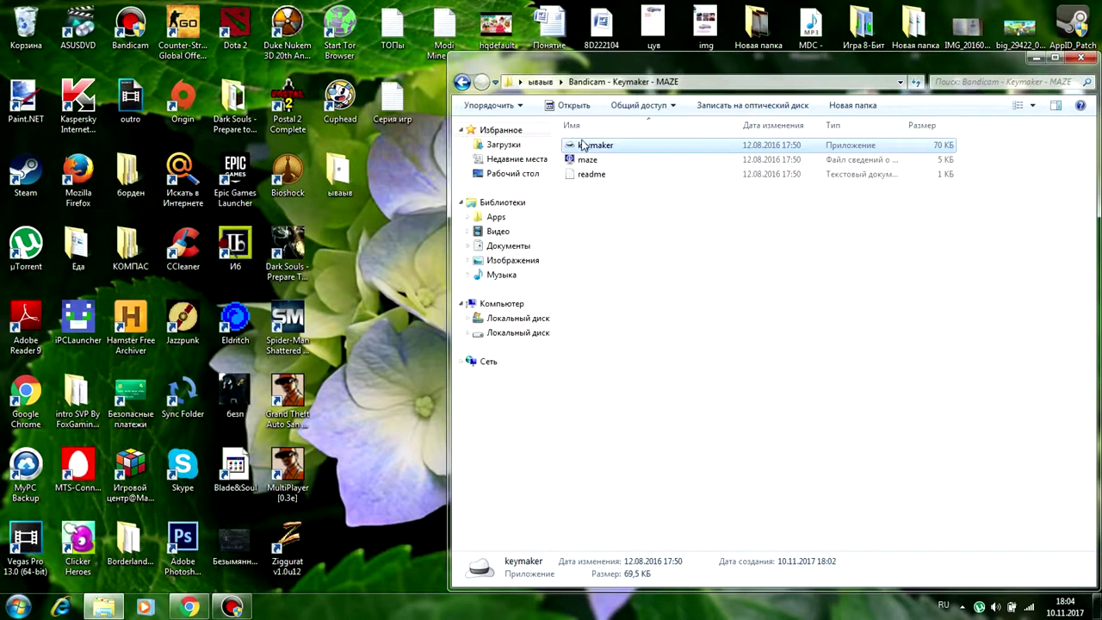
double_click(592, 148)
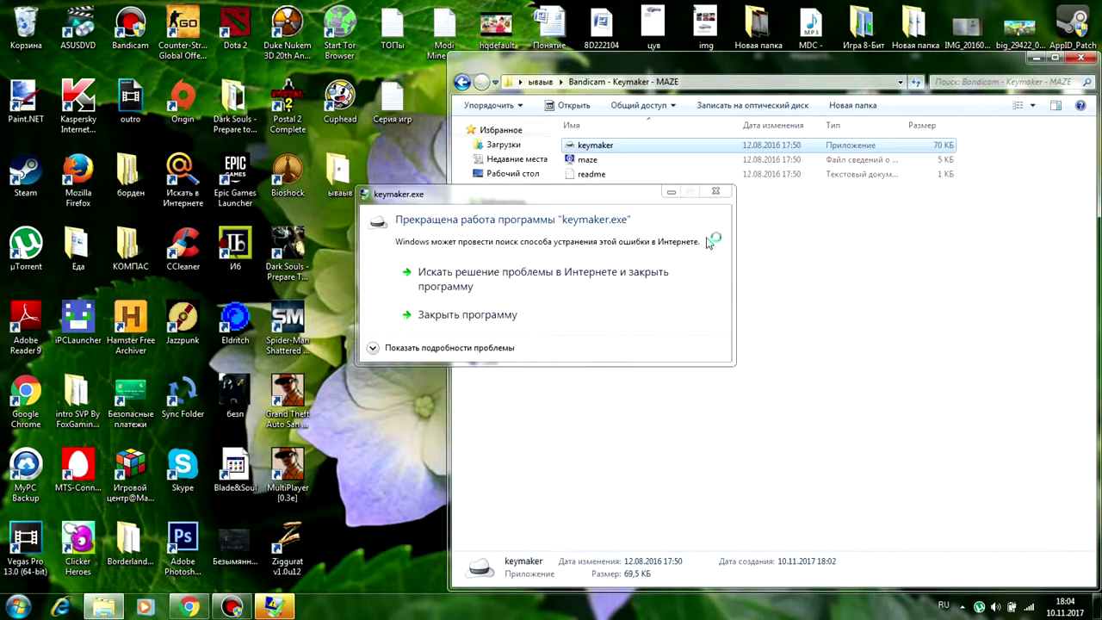
left_click(715, 191)
left_click(587, 226)
left_click(594, 148)
double_click(594, 148)
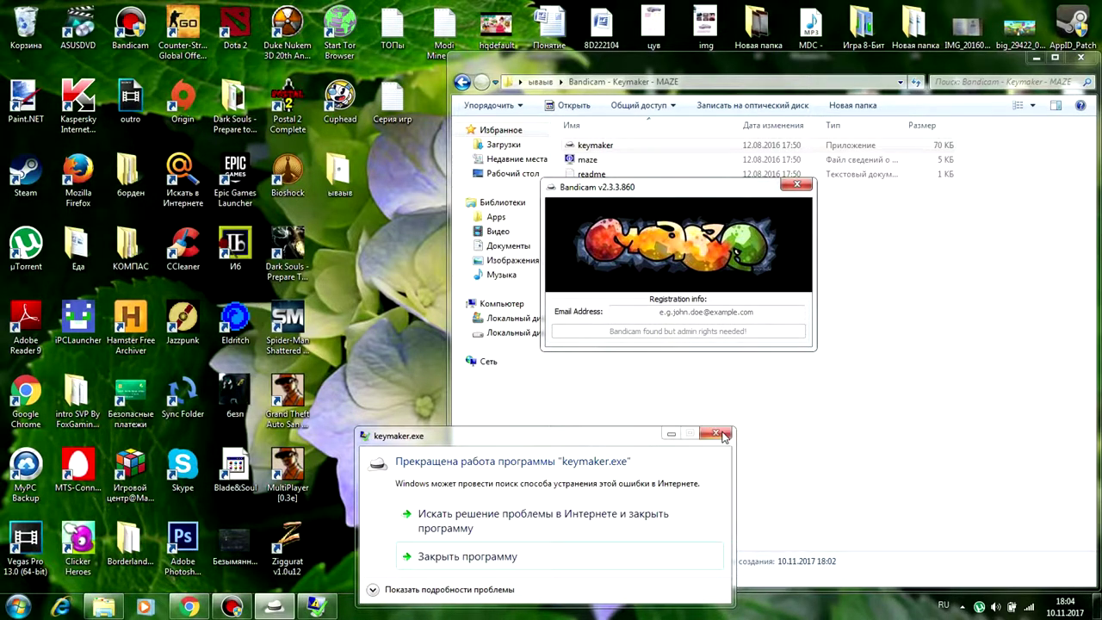
left_click(722, 431)
left_click(799, 187)
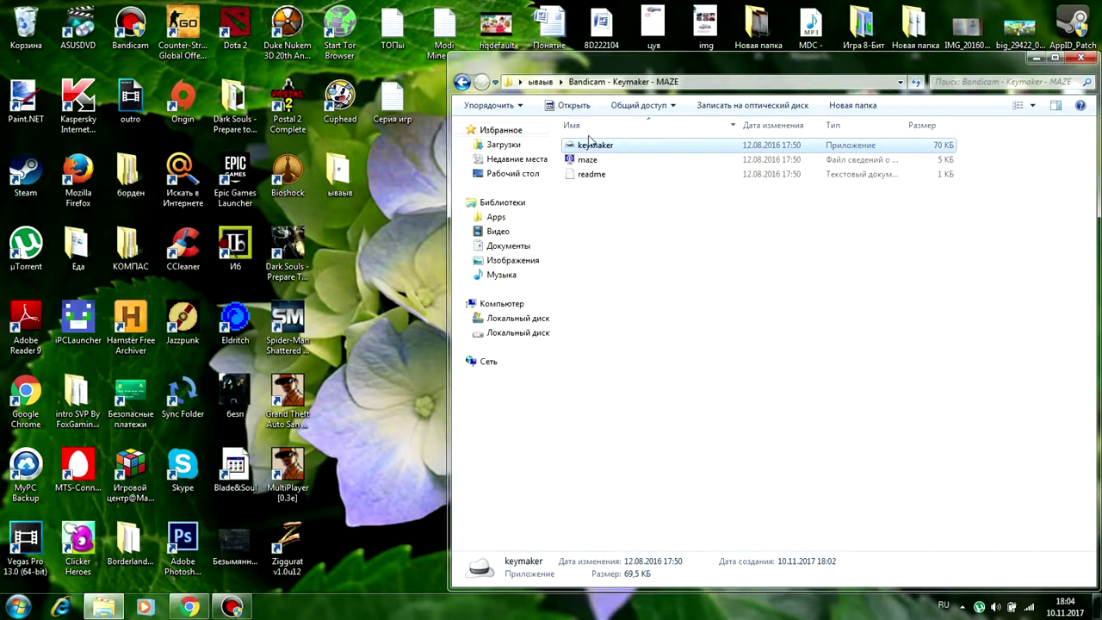
double_click(582, 145)
Run keymaker as administrator and enter a registration e-mail address.
right_click(582, 145)
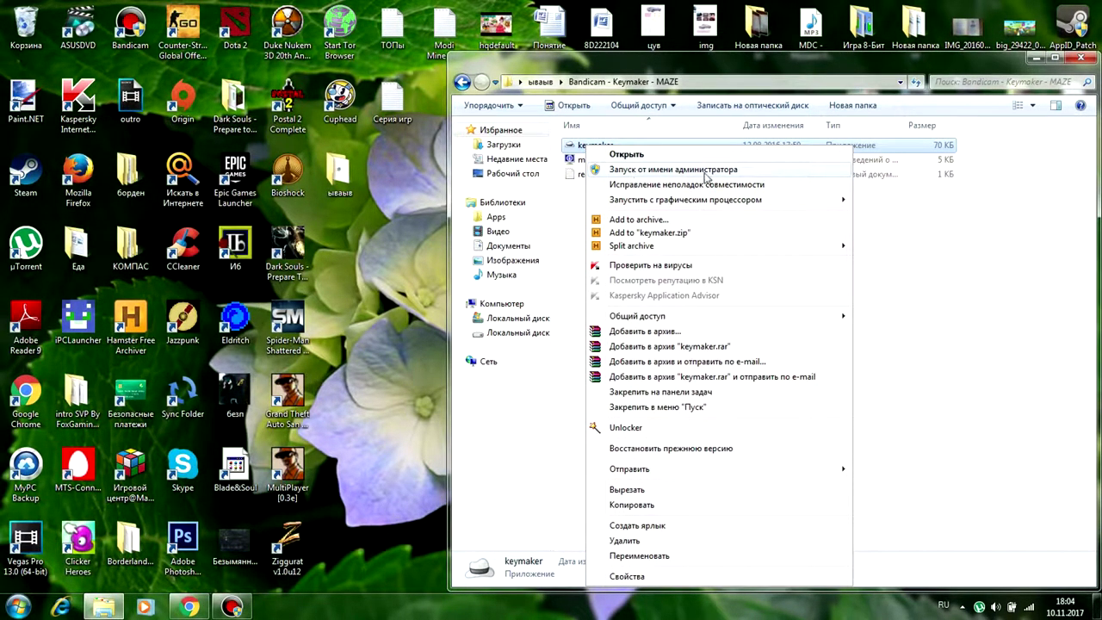
left_click(697, 172)
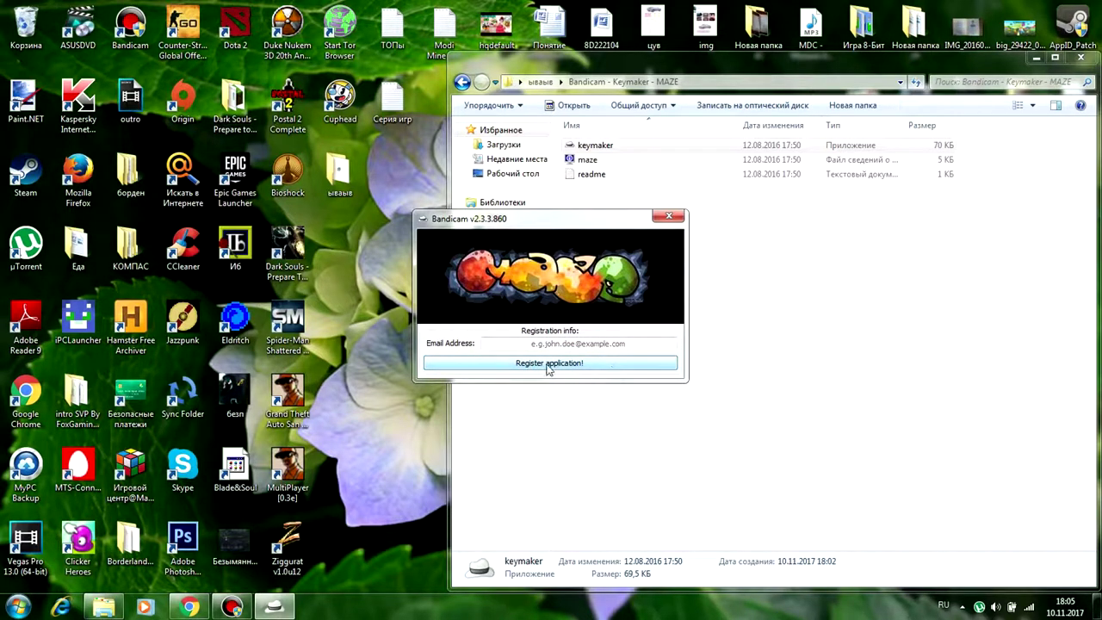
left_click(569, 343)
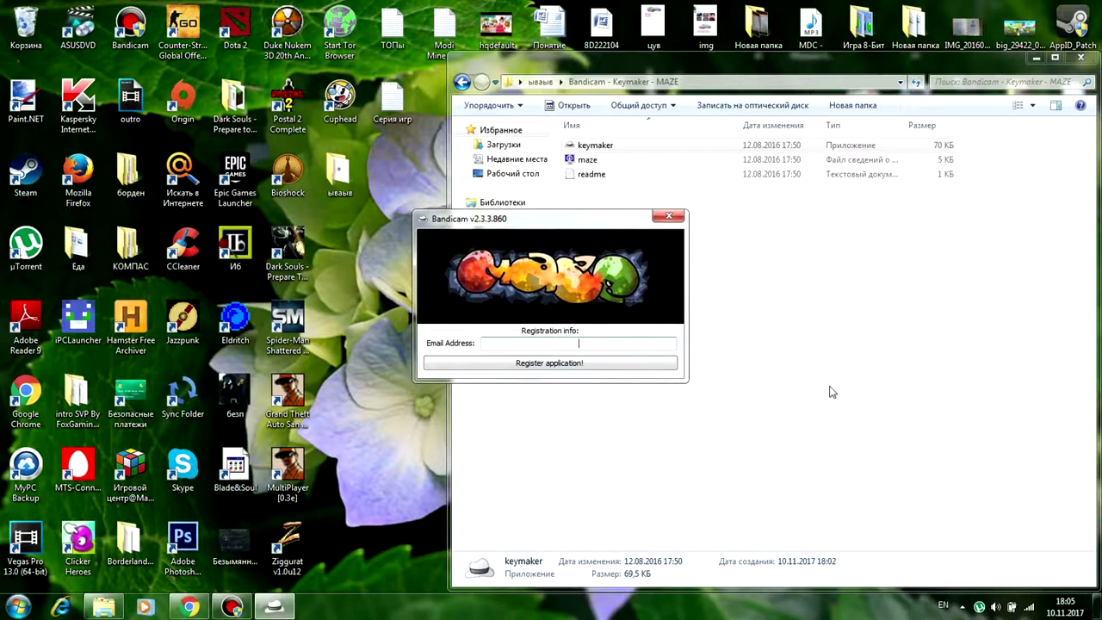
Register Bandicam, confirm the success message, close keymaker and restore Bandicam.
left_click(581, 365)
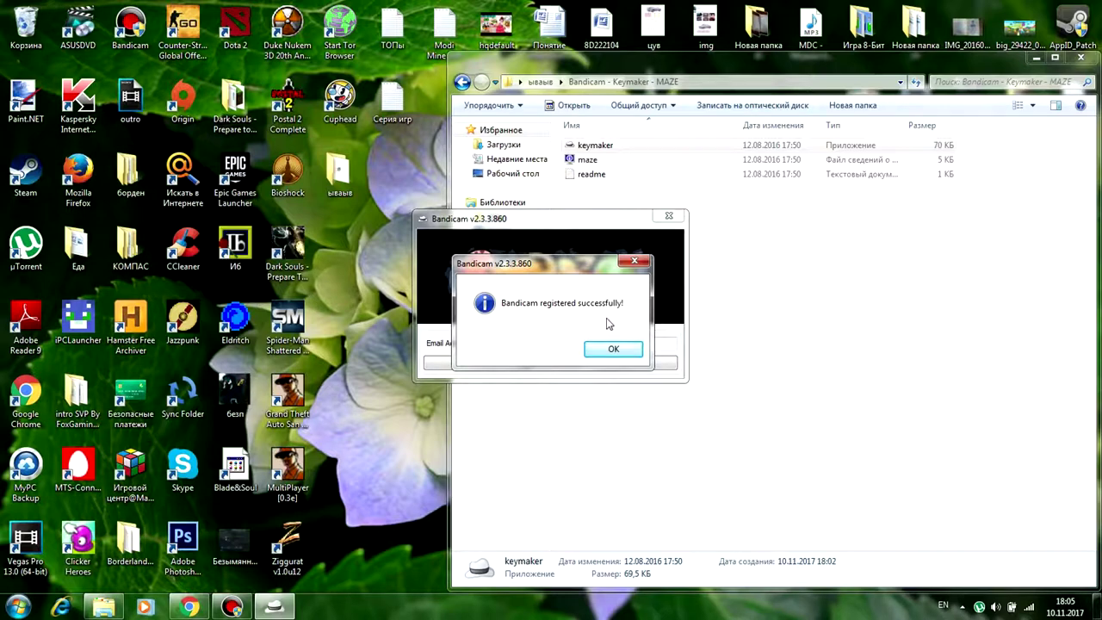
left_click(612, 349)
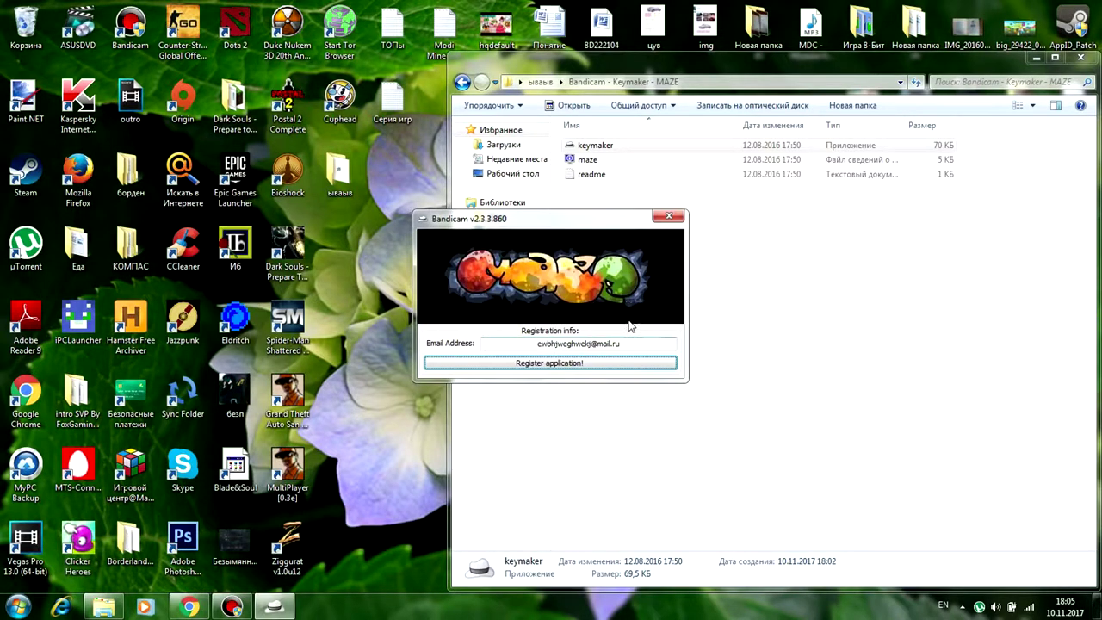
left_click(669, 216)
left_click(231, 607)
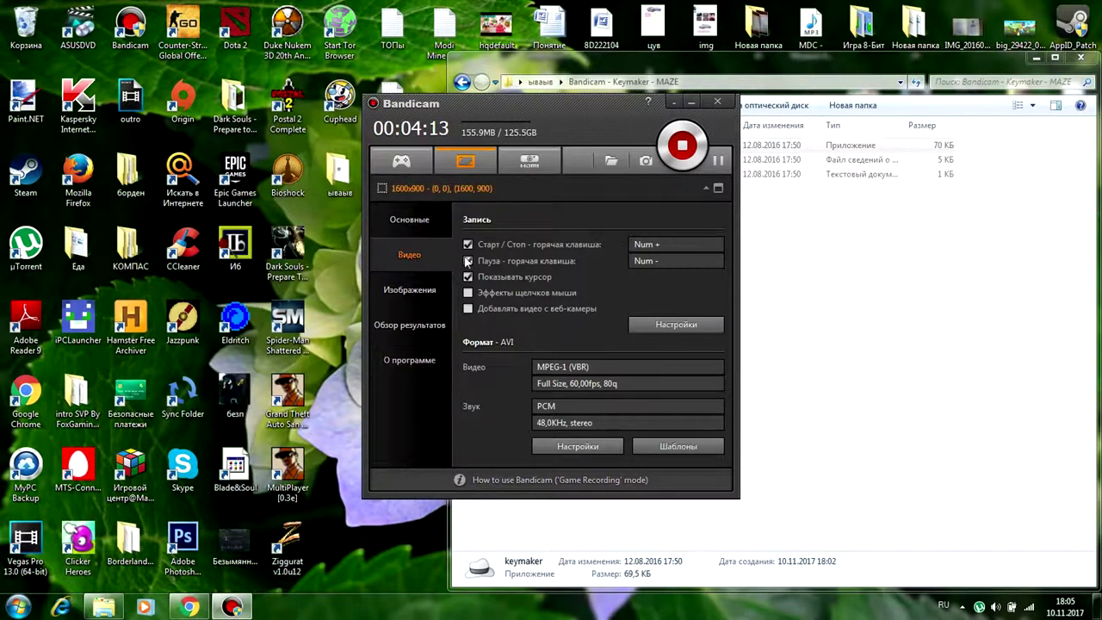
View Bandicam's general settings with output folder D:\Отрывки из видео, then minimize it.
left_click(435, 220)
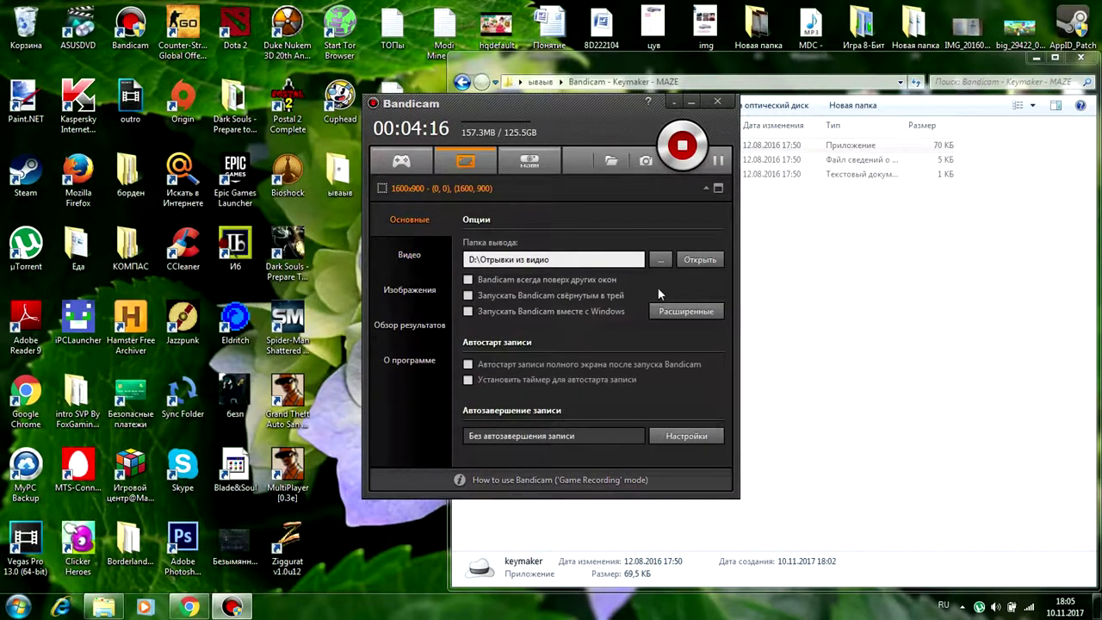
left_click(692, 103)
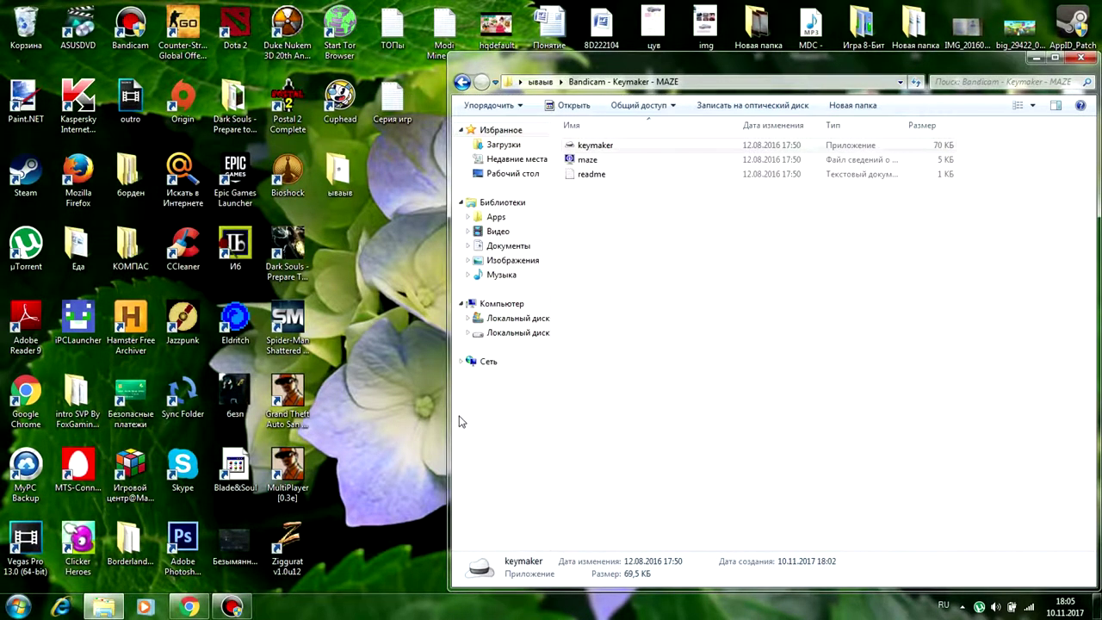